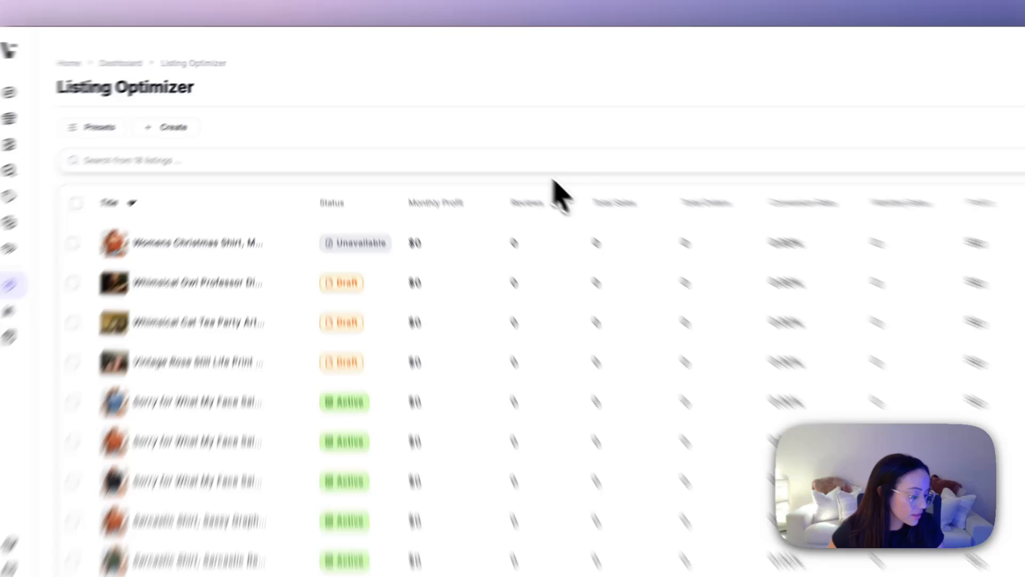
Step: Select the three "Sorry for What My Face Said" shirts and the Sassy Graphic sarcastic shirt, and open their variations for bulk editing
left_click(71, 402)
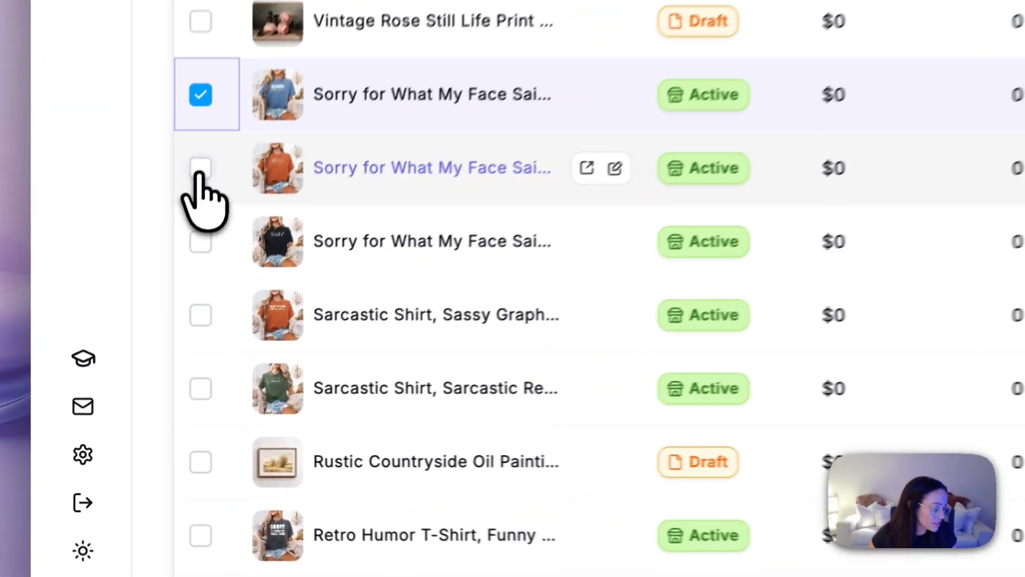
left_click(133, 344)
left_click(133, 374)
left_click(198, 313)
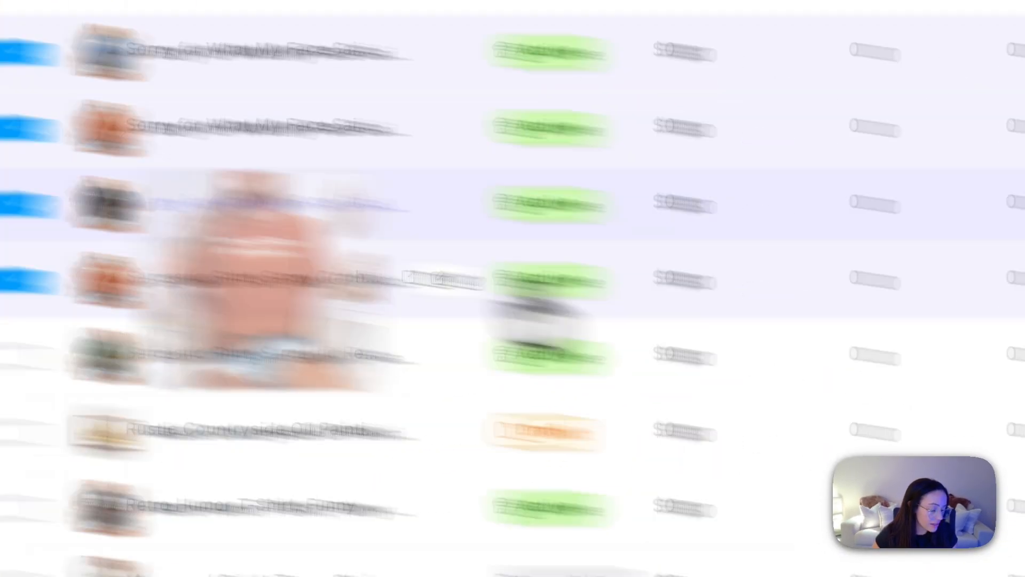
left_click(664, 481)
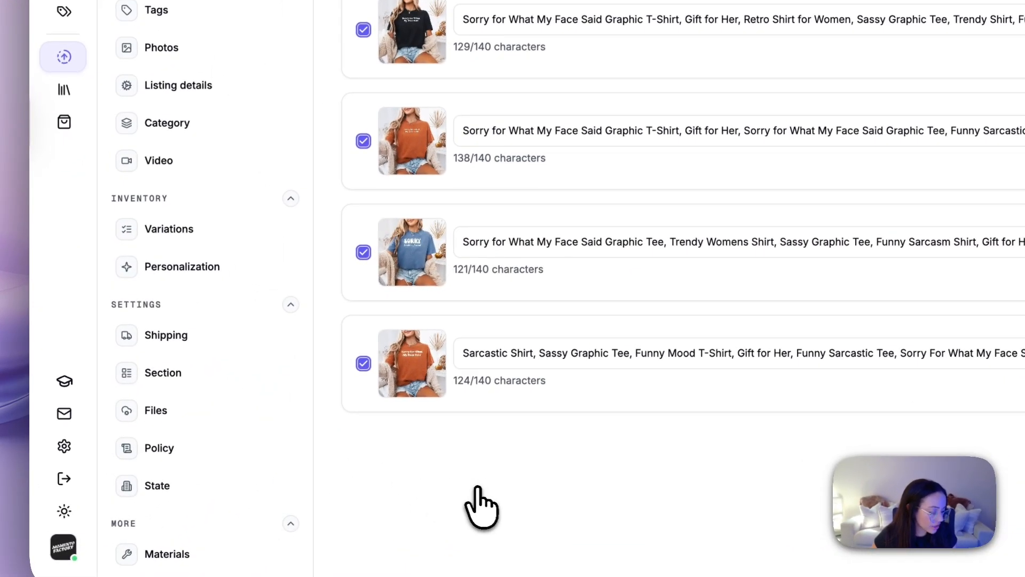
left_click(195, 234)
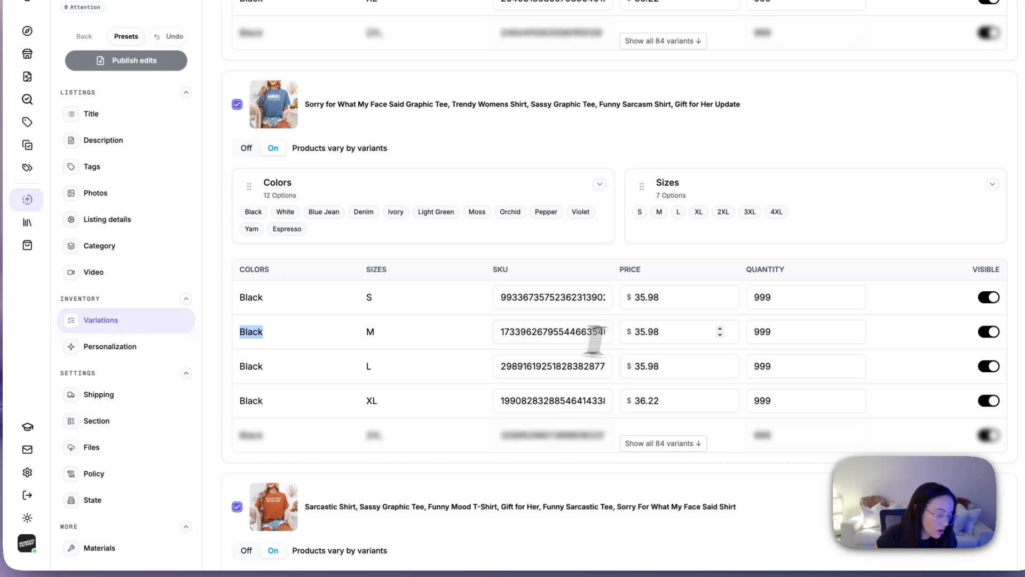
Step: Edit the blue shirt's Black M price and quantity, and set the first listing's Black S variant to $45.88 and quantity 987
left_click(628, 341)
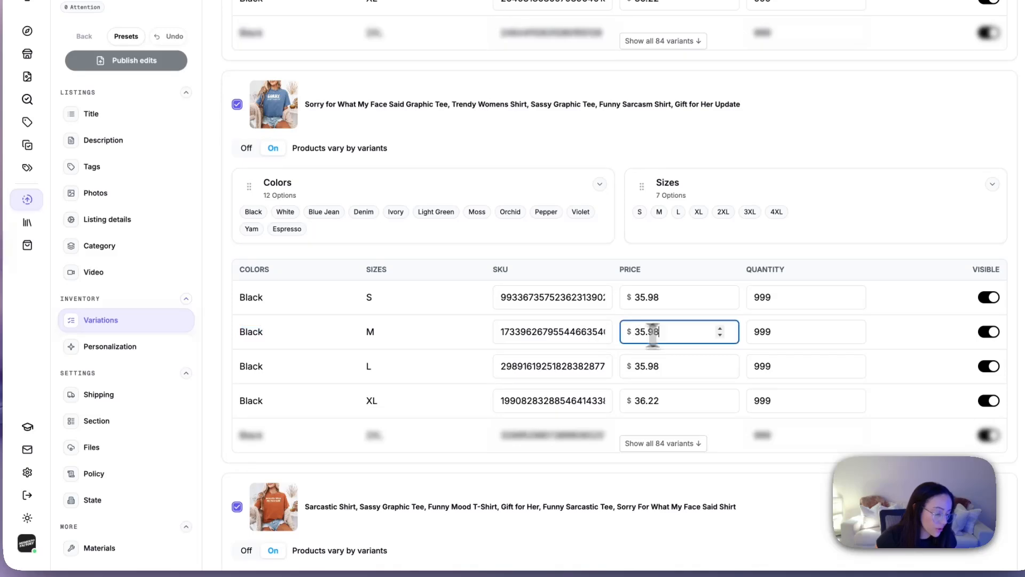
double_click(801, 333)
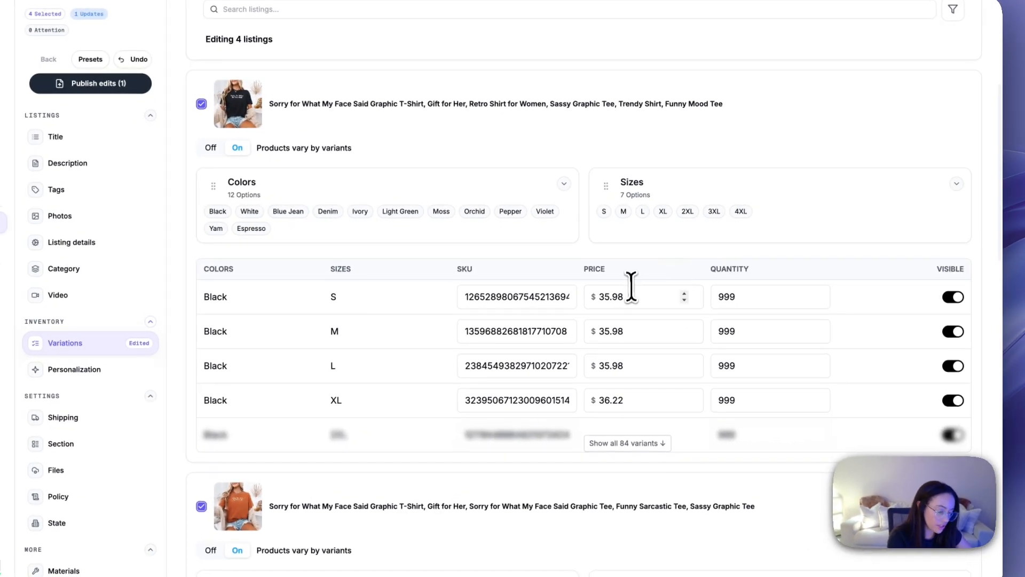
left_click(632, 298)
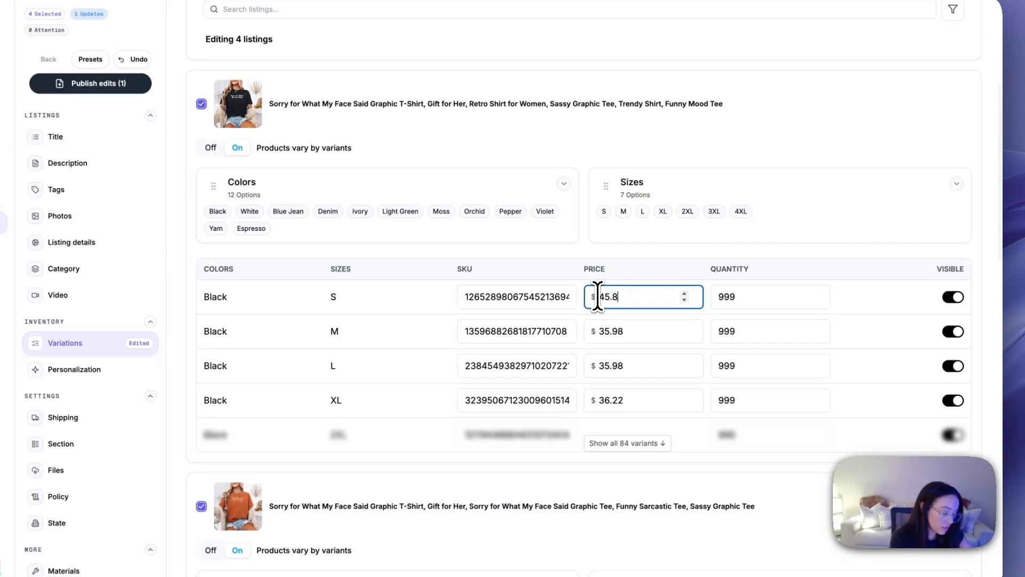
double_click(738, 297)
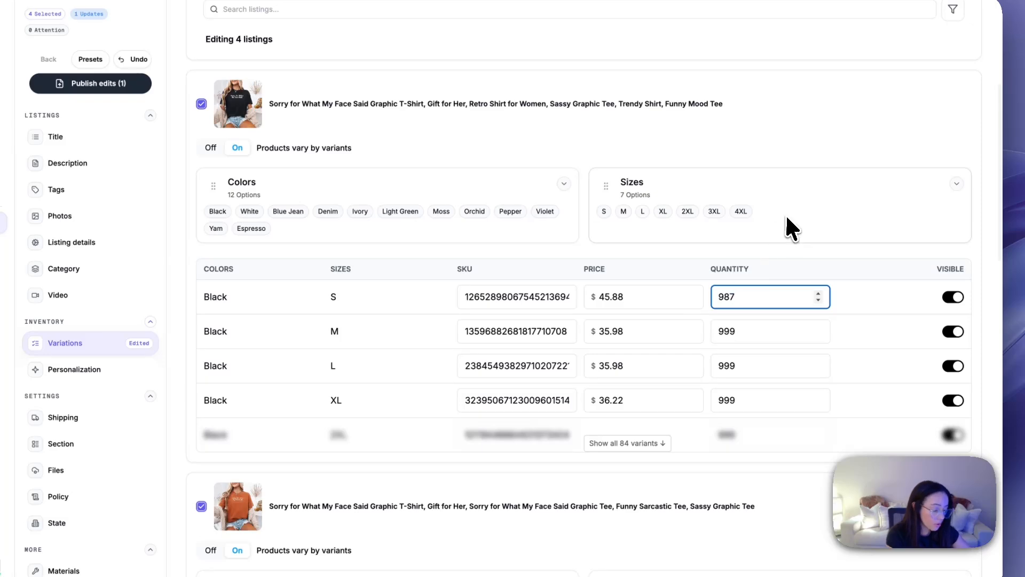
Step: Bulk-increase the variant prices of all four listings by $5
scroll(789, 228, "up", 5)
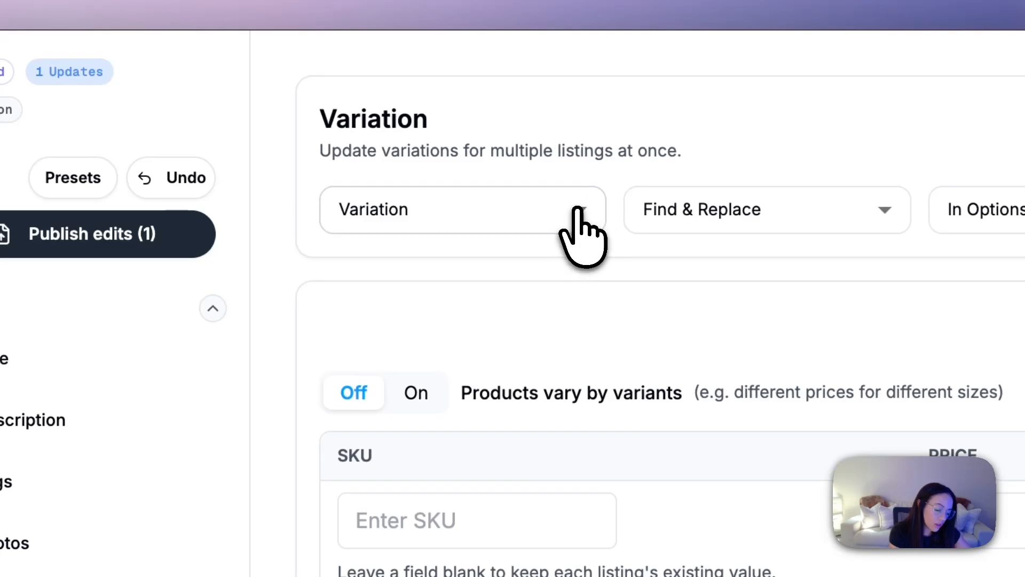
left_click(579, 211)
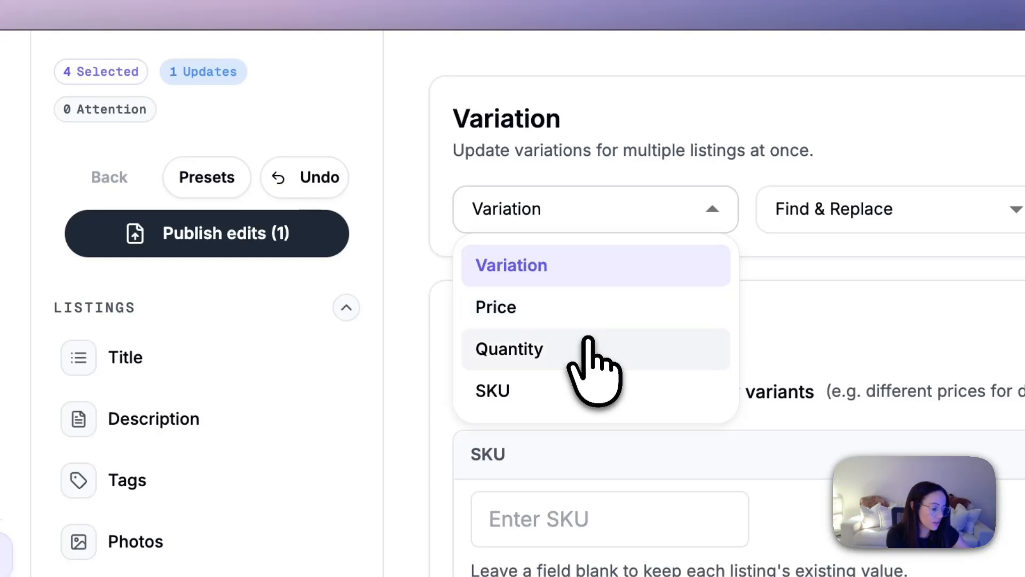
left_click(496, 307)
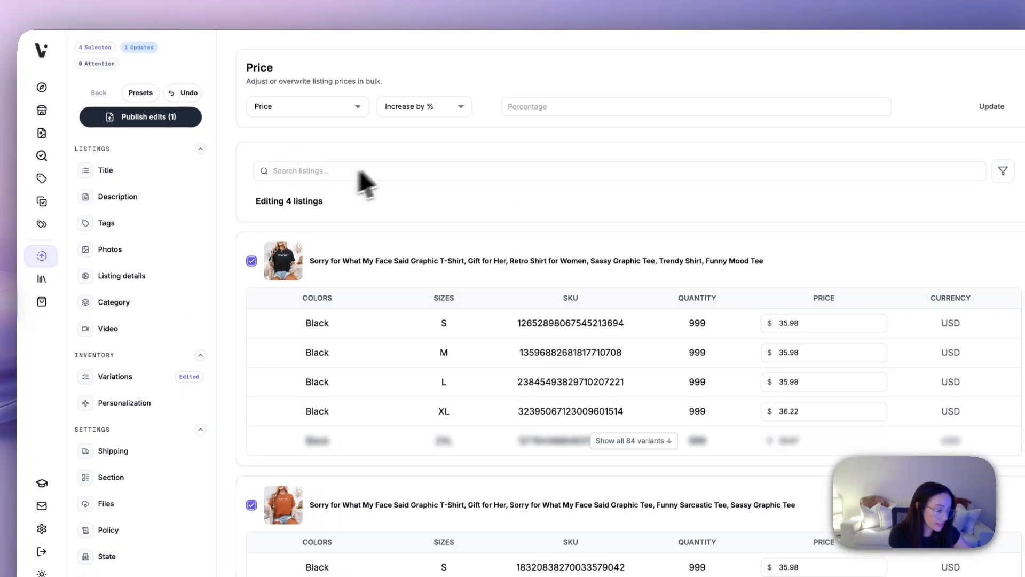
left_click(454, 107)
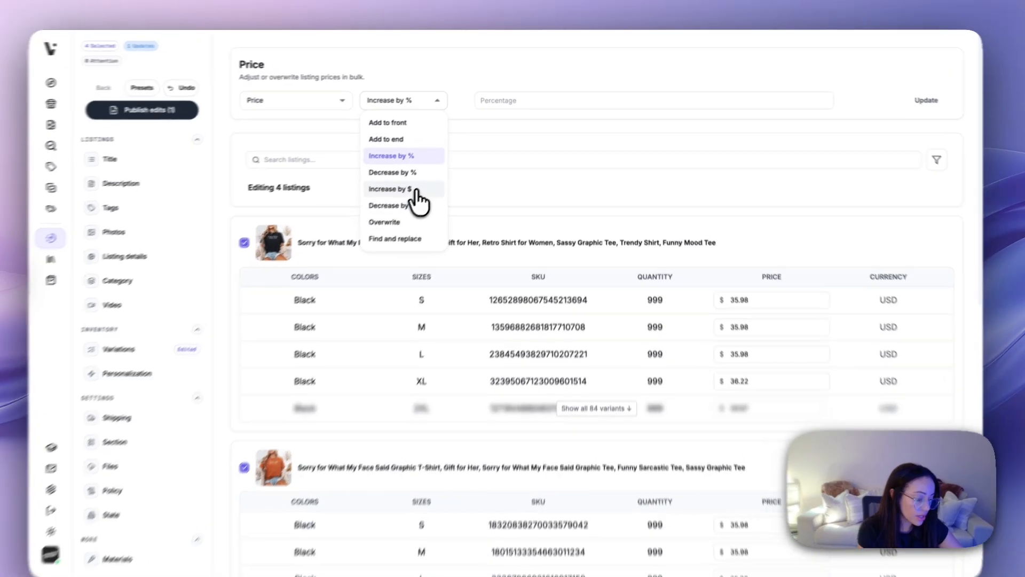
left_click(416, 190)
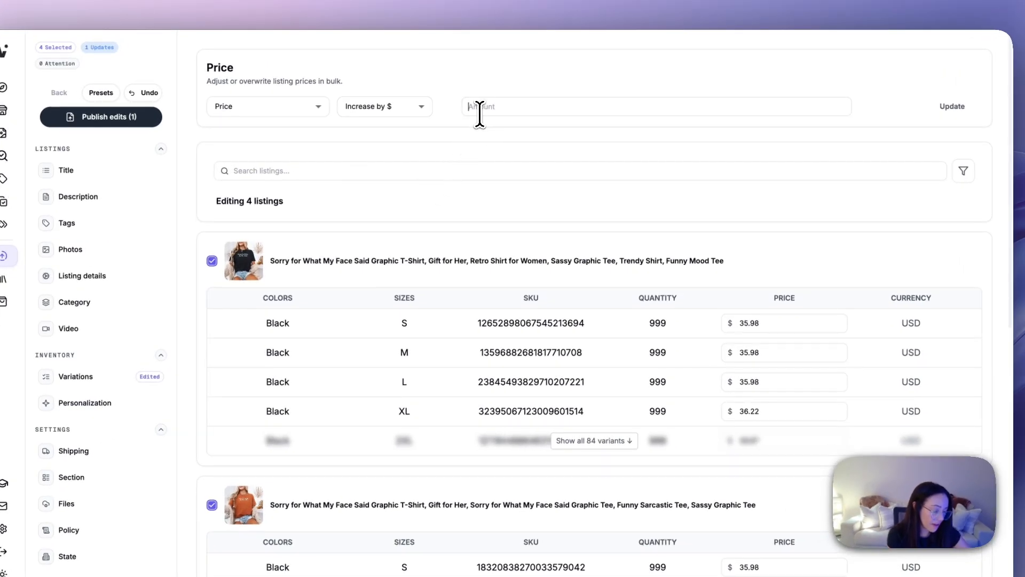
type("5")
left_click(952, 106)
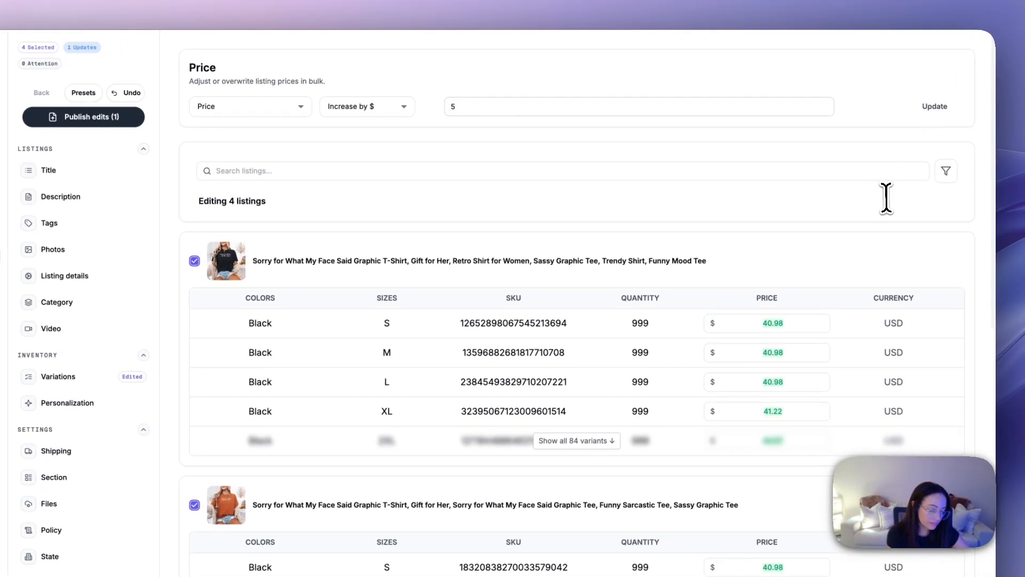
Step: Overwrite the variant prices of all four listings with $55
scroll(822, 339, "down", 1)
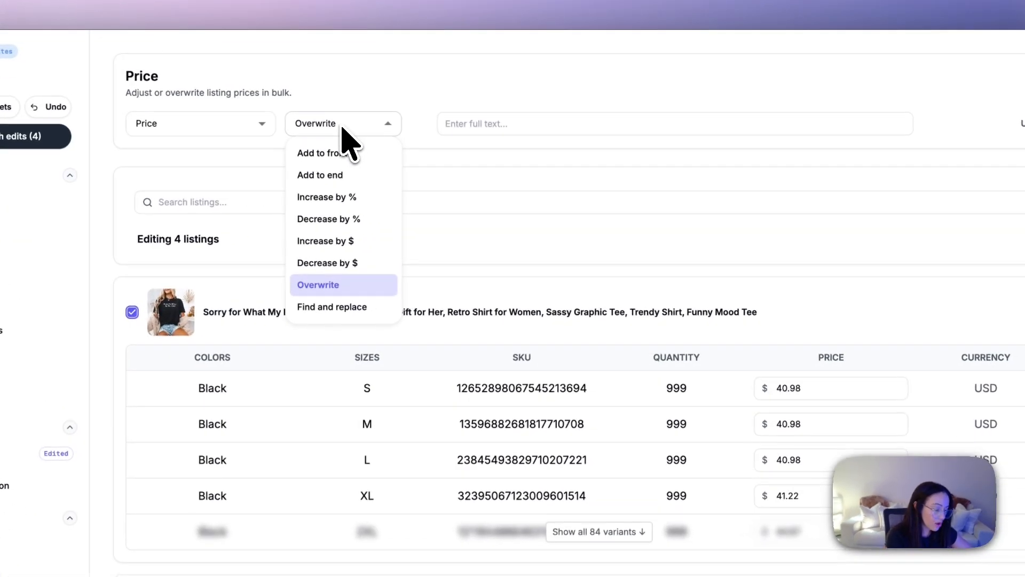
left_click(331, 287)
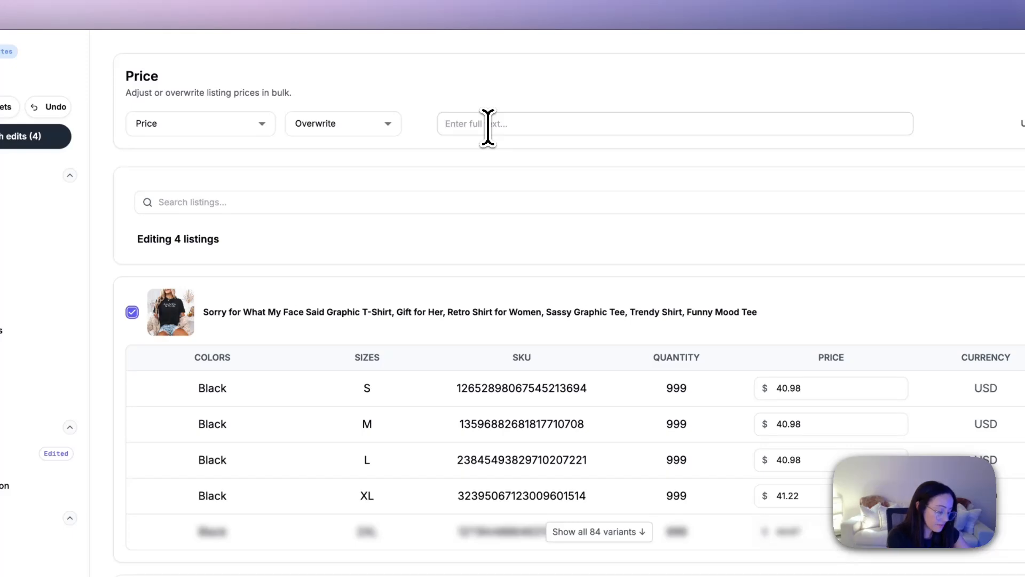
type("55")
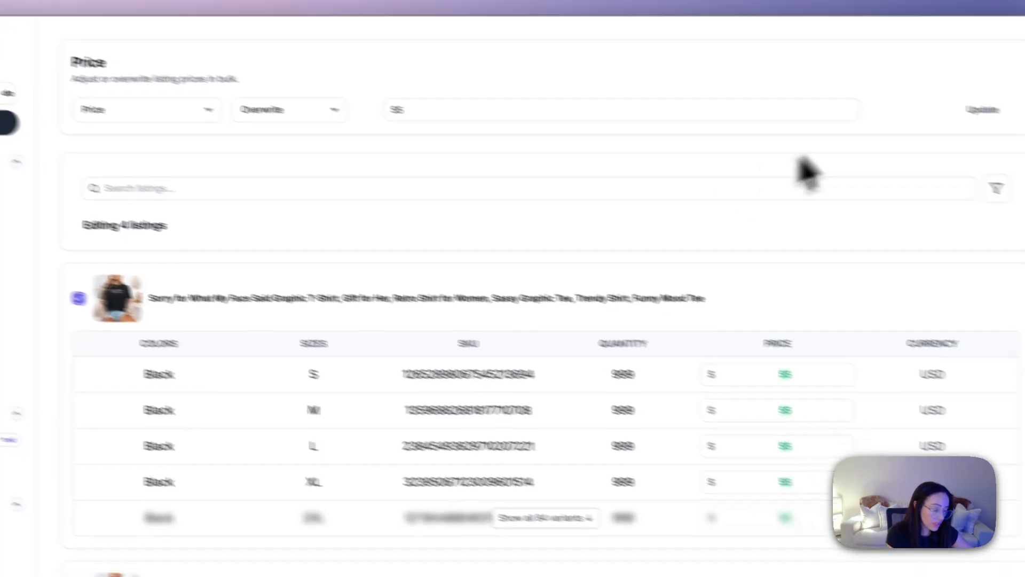
left_click(922, 95)
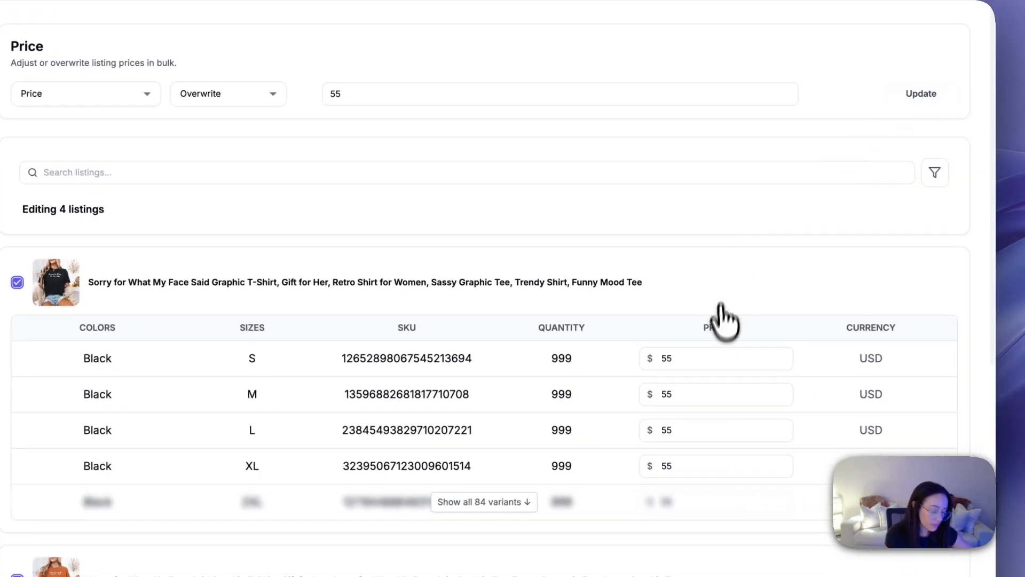
Step: Try adding 0 to the end and then to the front of the quantities of all four listings
left_click(160, 103)
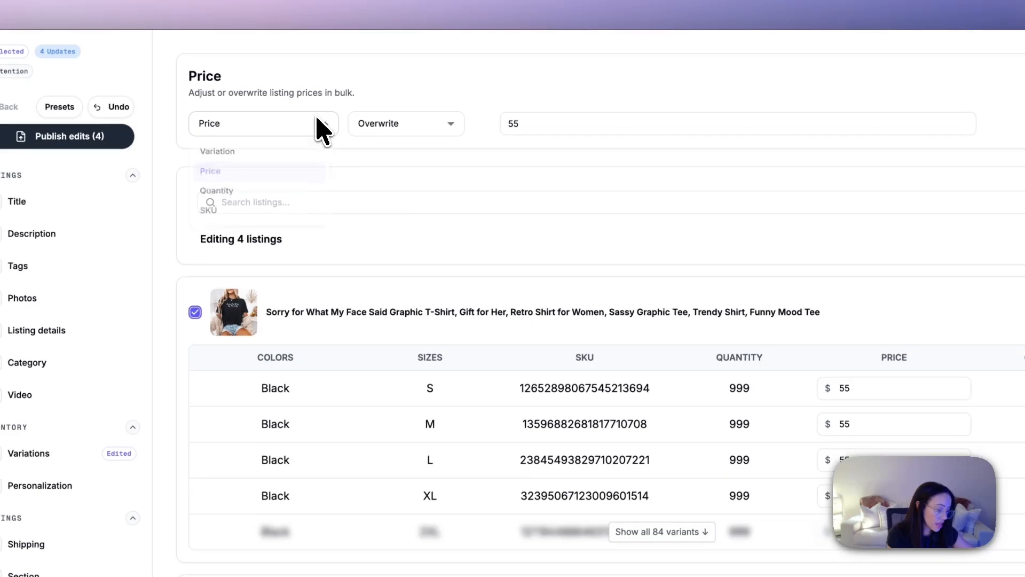
left_click(133, 166)
left_click(417, 106)
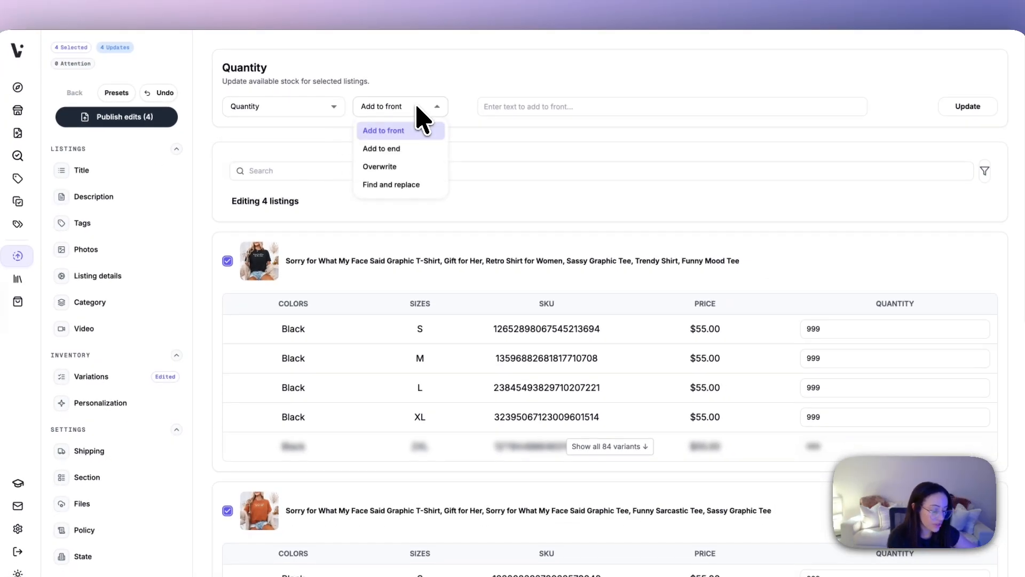
left_click(415, 148)
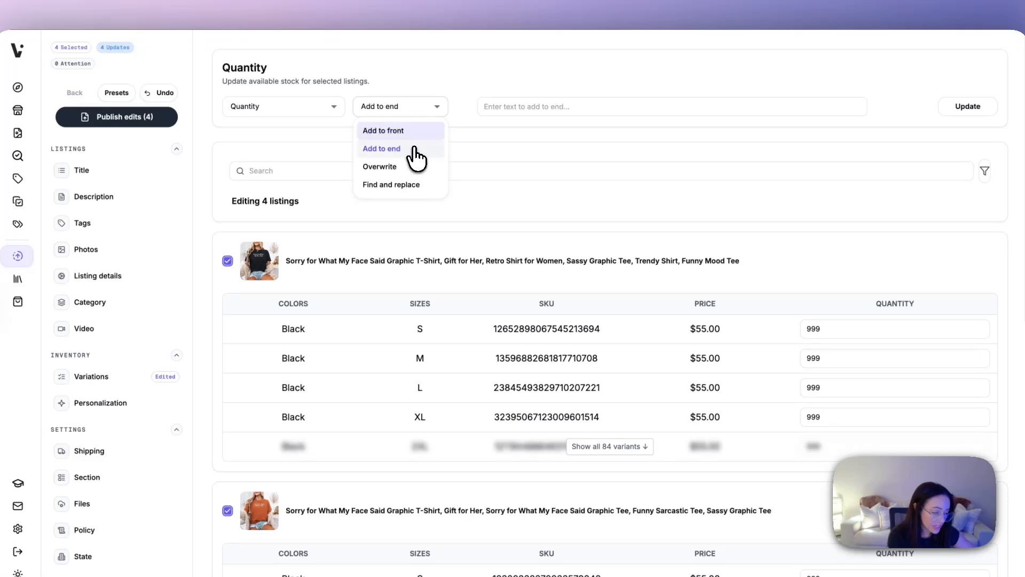
left_click(519, 107)
type("0")
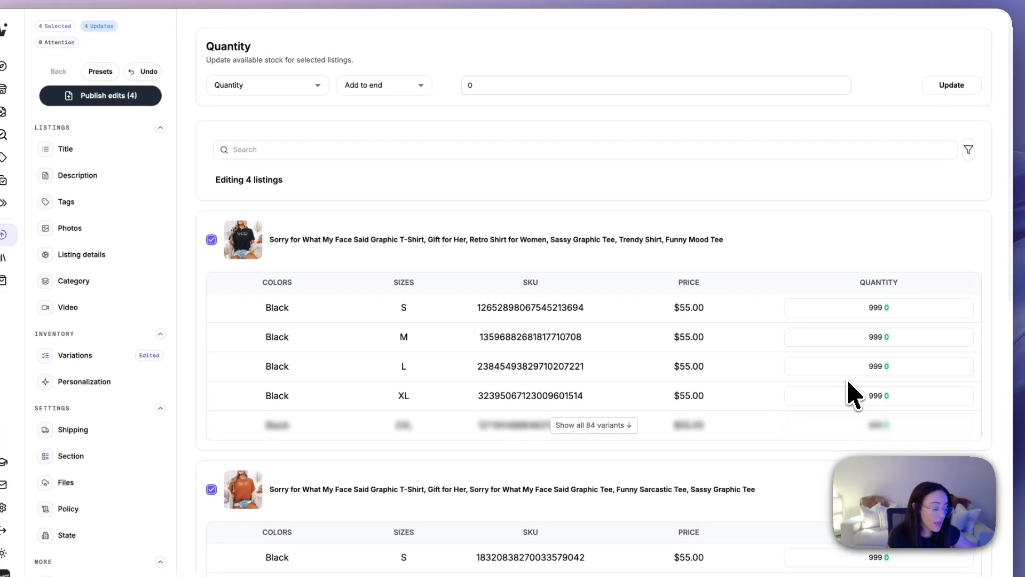
left_click(389, 90)
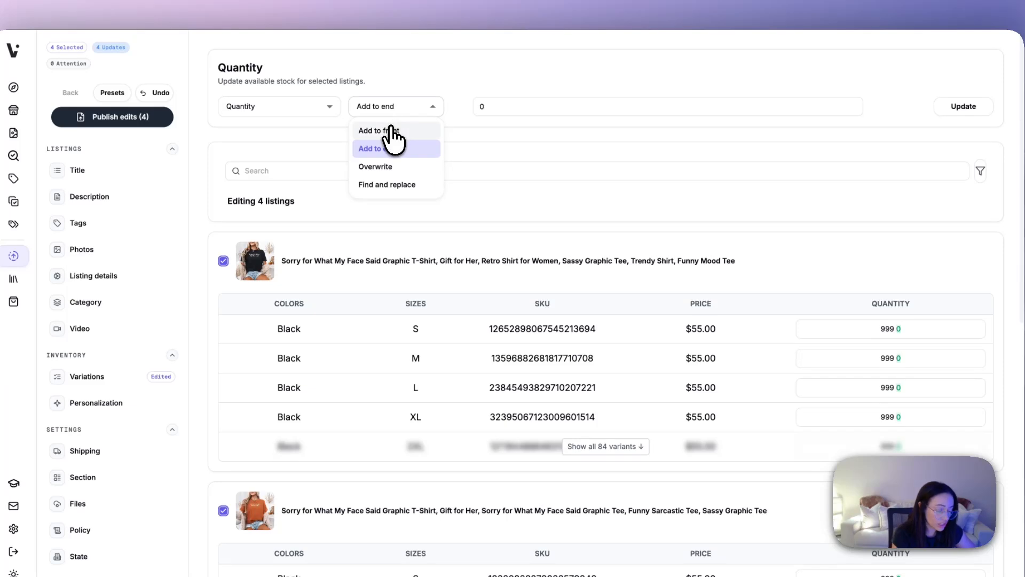
left_click(393, 131)
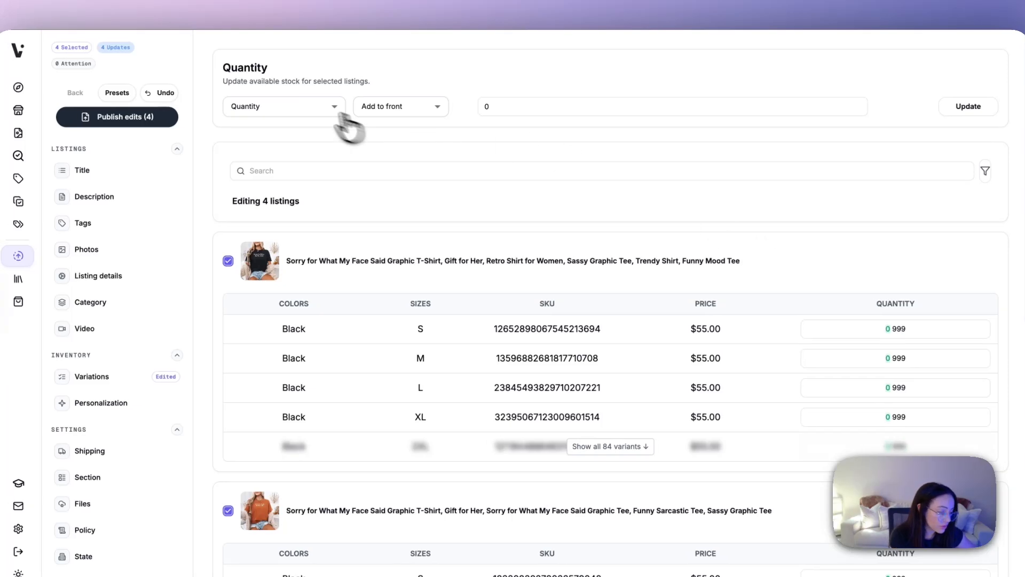
Step: Try overwriting the variant quantities of all four listings with 50
left_click(300, 105)
left_click(386, 107)
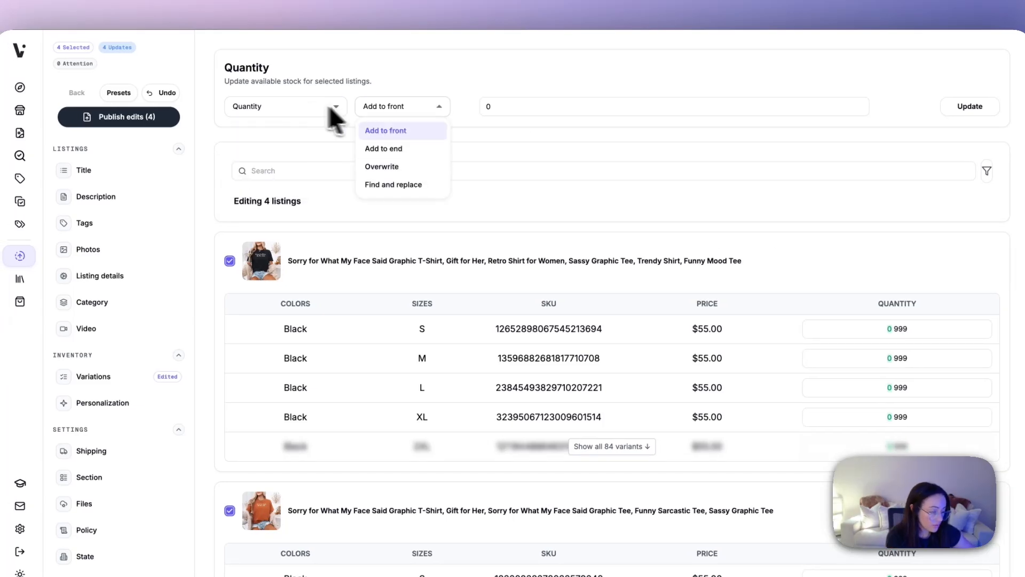
left_click(411, 168)
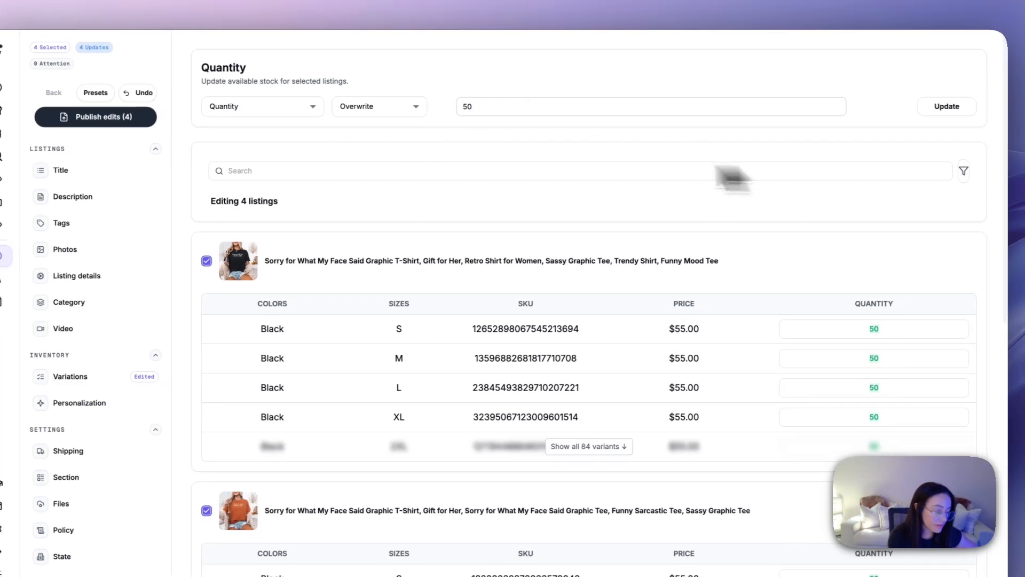
Step: Try a bulk find and replace on the variant quantities, with 9 as the value to find
left_click(408, 112)
left_click(404, 185)
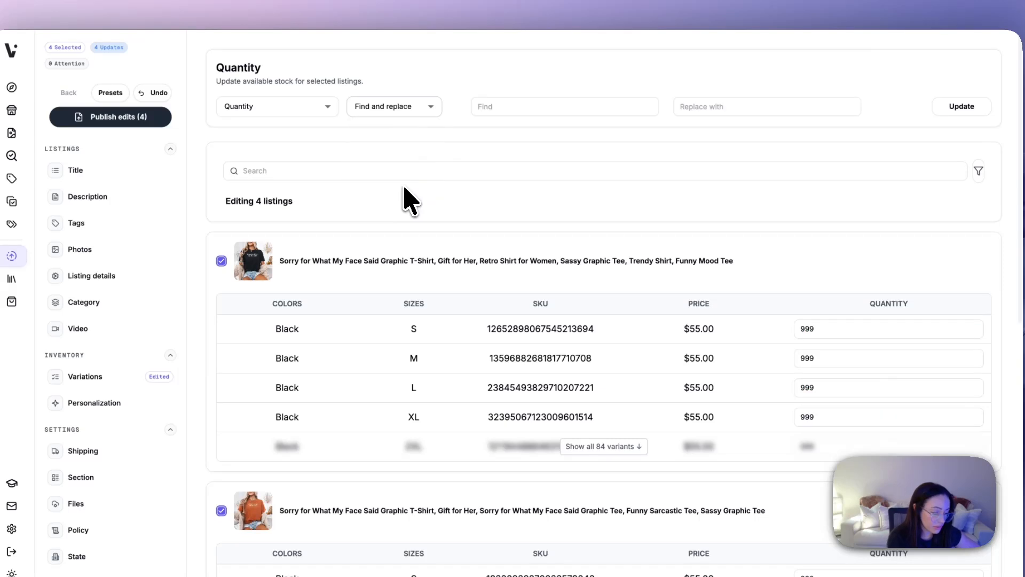
left_click(519, 106)
type("999")
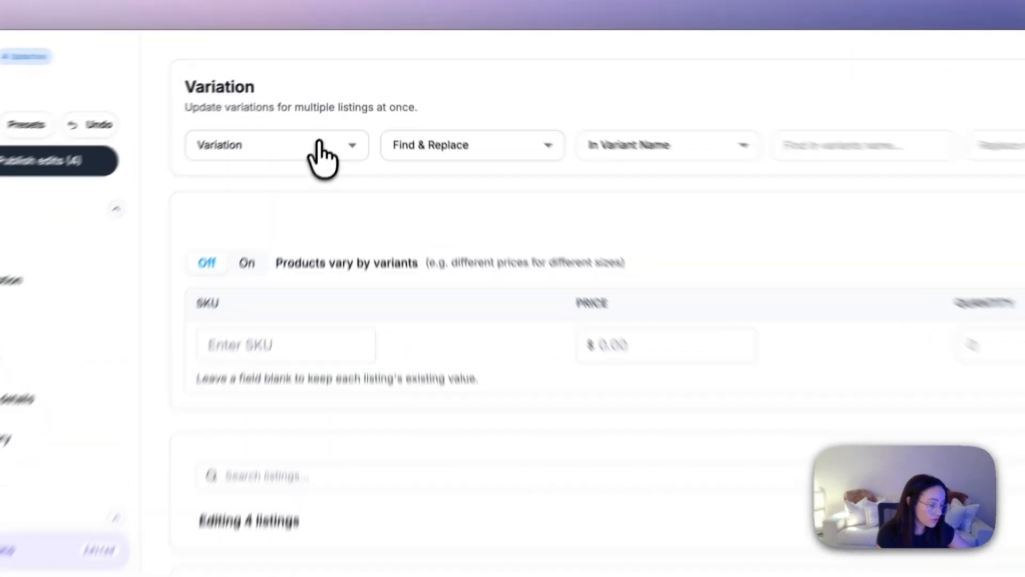
Step: Set up a bulk find and replace in the variation option names, replacing Black with Pink, and review it in the listings
left_click(333, 101)
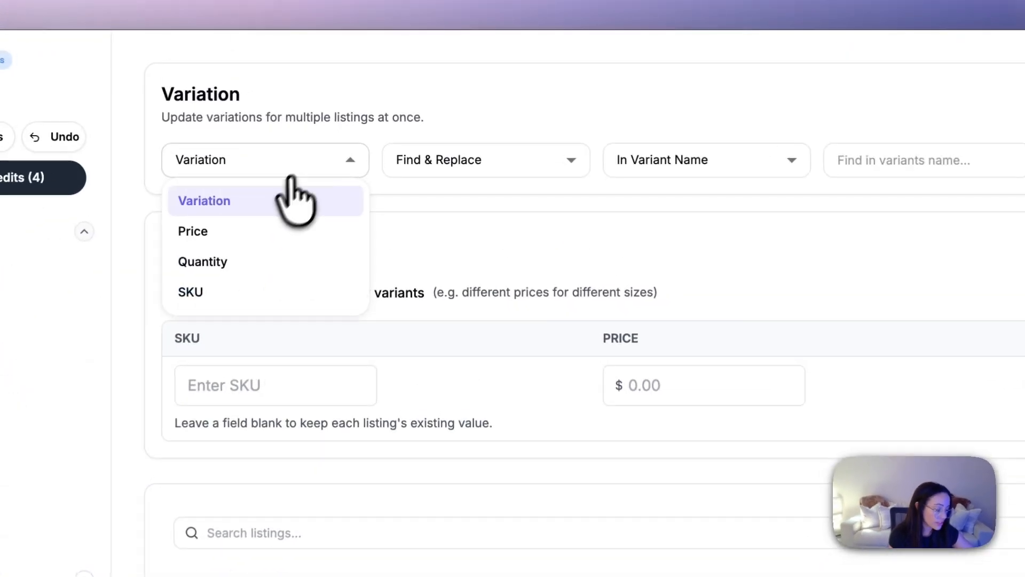
left_click(273, 199)
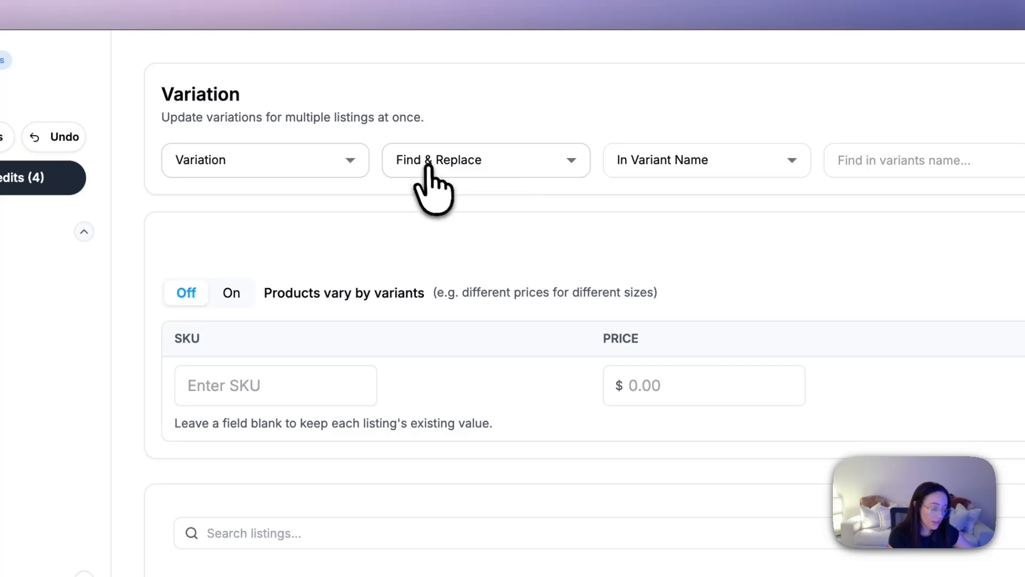
left_click(694, 163)
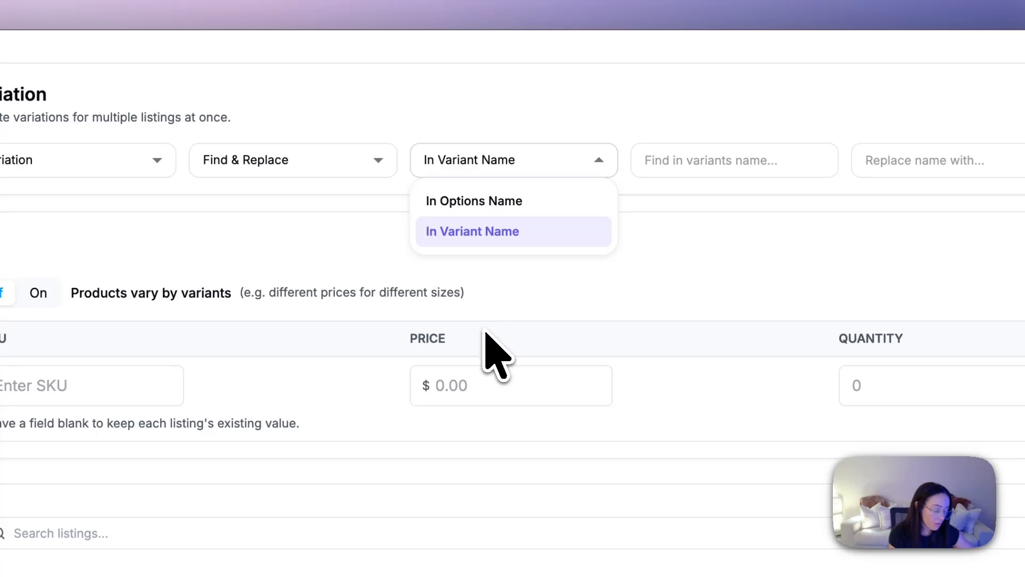
left_click(474, 201)
left_click(682, 160)
type("Black")
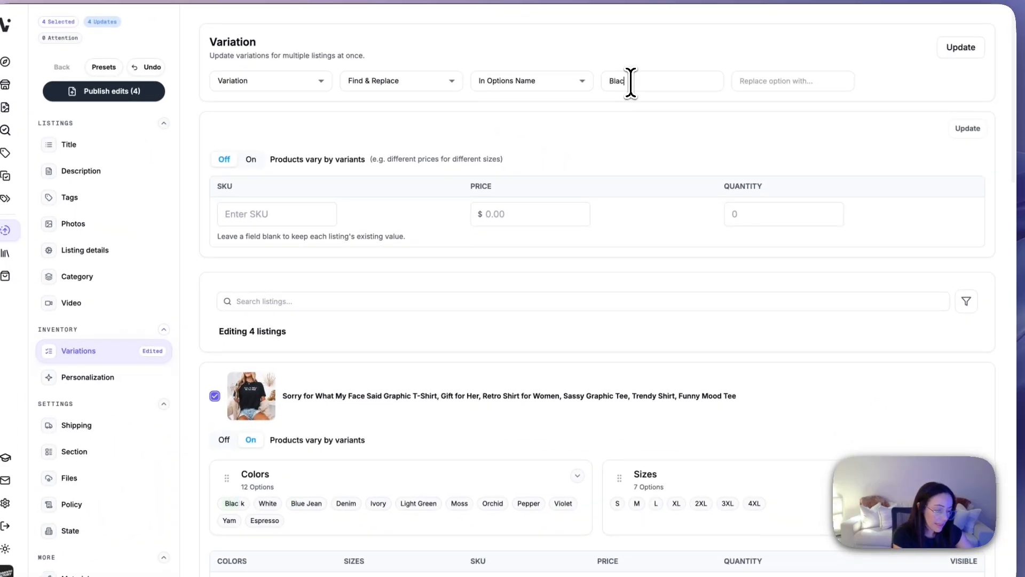
left_click(795, 82)
type("Pink")
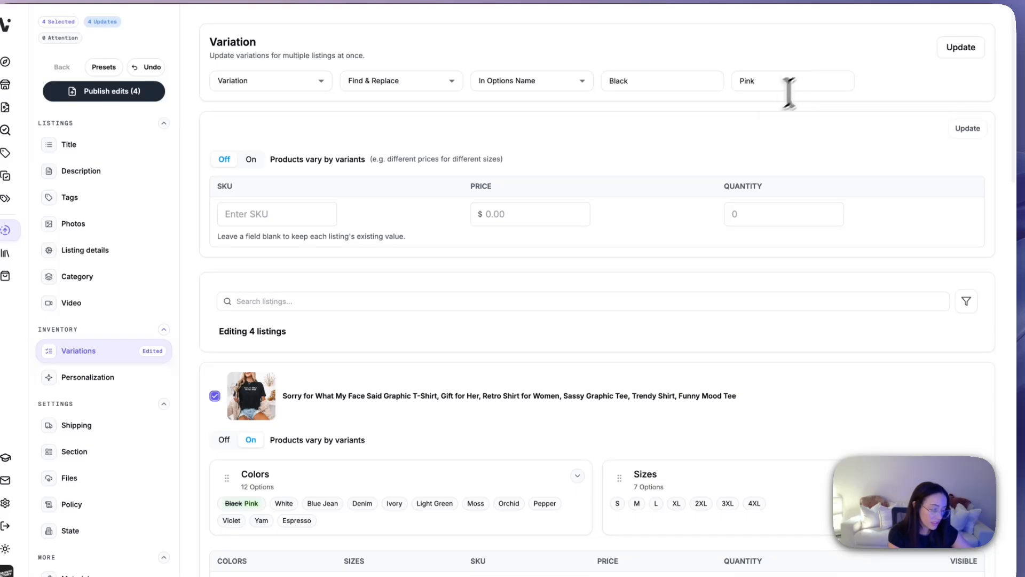
scroll(417, 426, "down", 5)
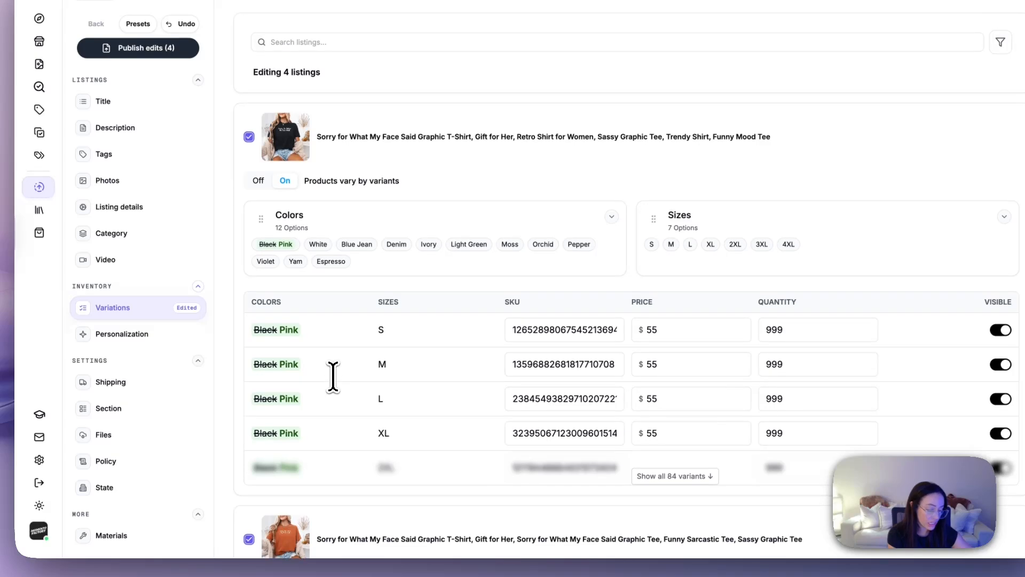
scroll(333, 377, "up", 3)
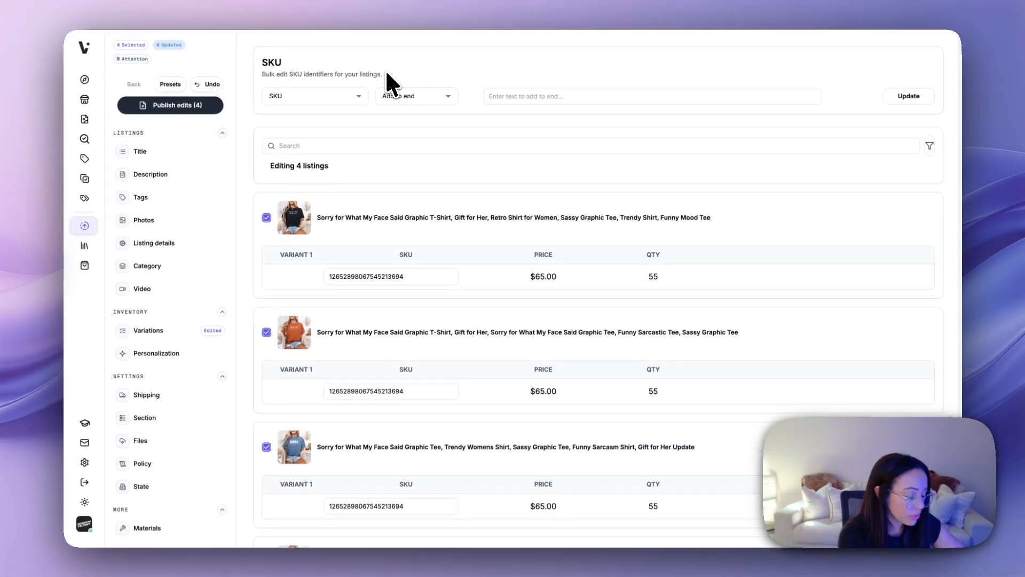
Step: Try adding 987 to the end of the SKUs of all four listings and review the preview
left_click(339, 96)
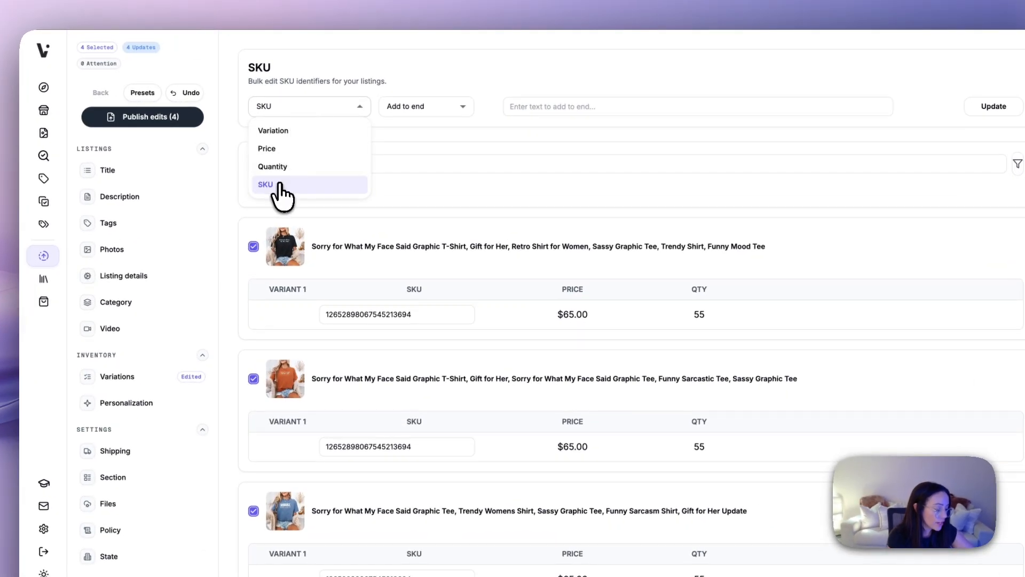
left_click(278, 184)
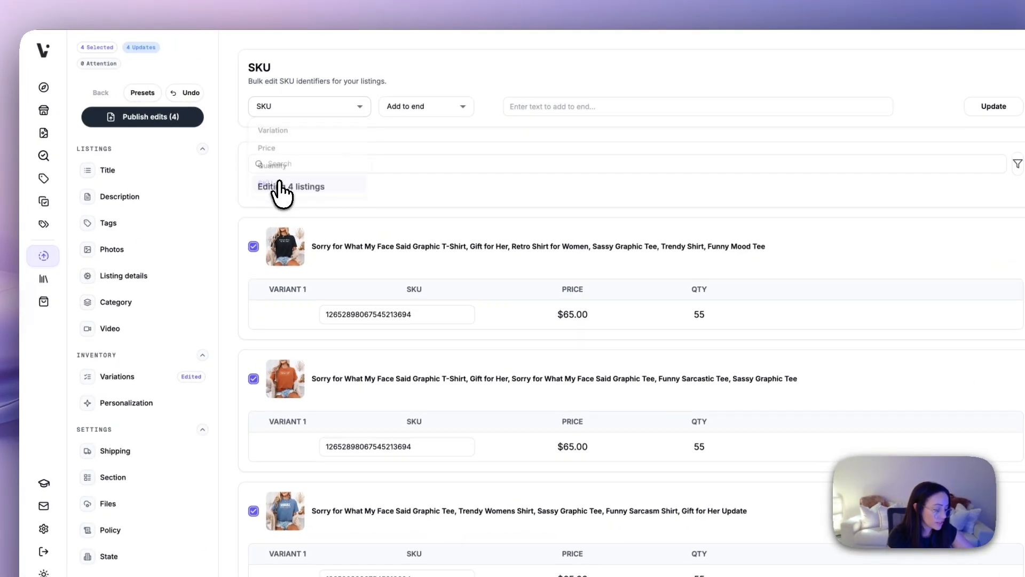
left_click(427, 106)
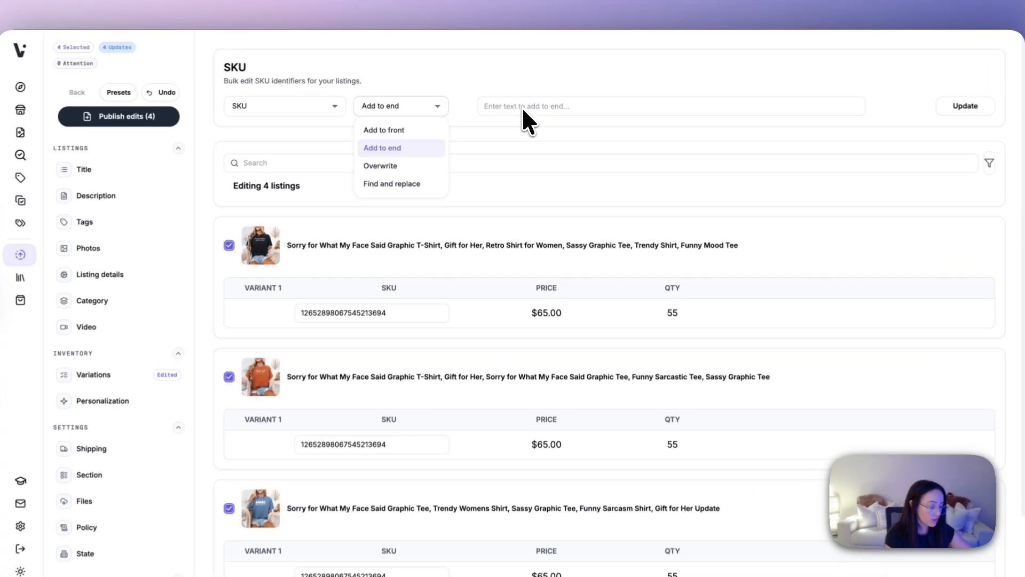
left_click(522, 97)
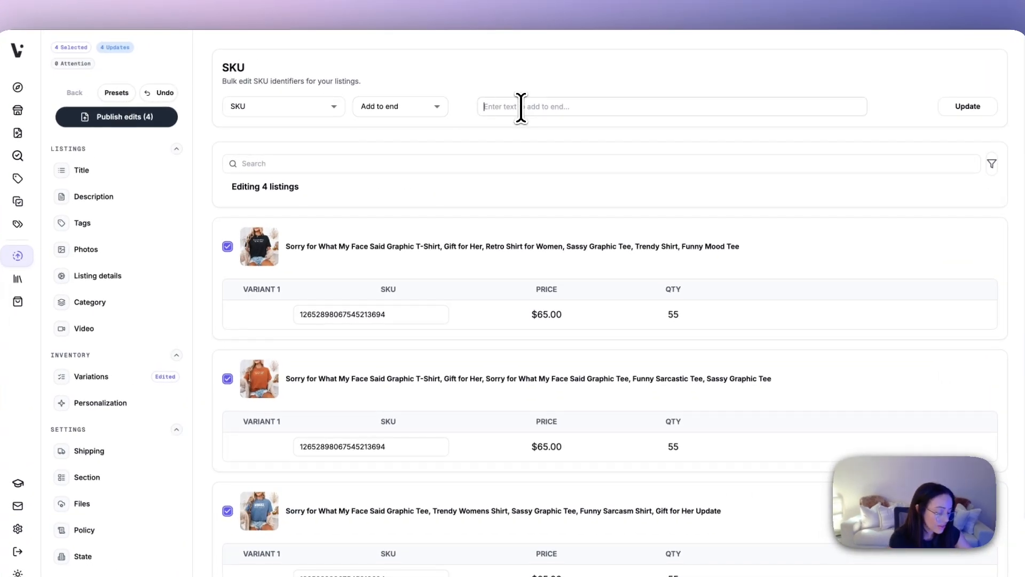
type("987")
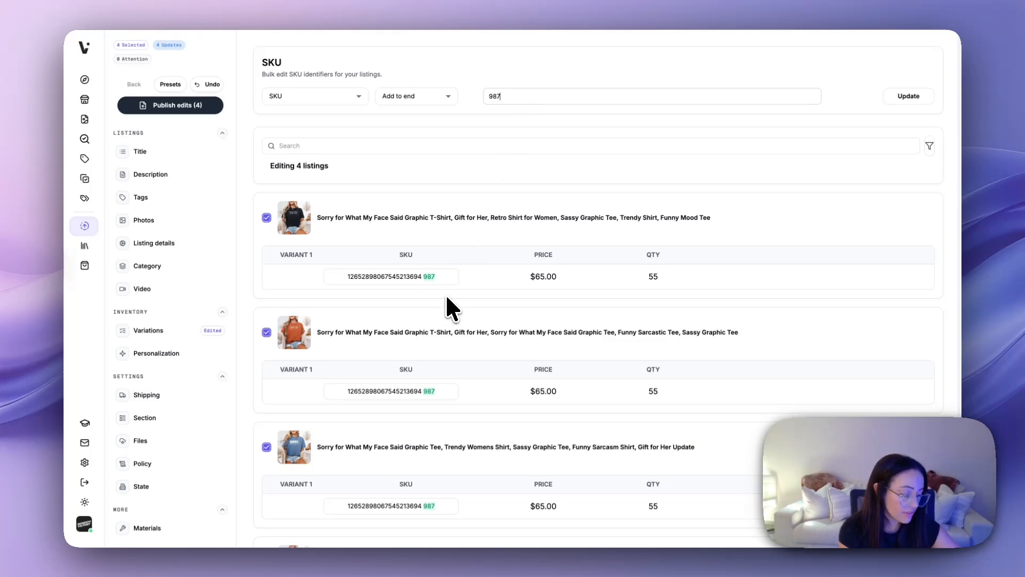
scroll(454, 293, "down", 2)
scroll(457, 290, "up", 2)
Step: Try adding 987 to the front of the four listings' SKUs, and try overwriting the SKUs with it
left_click(414, 97)
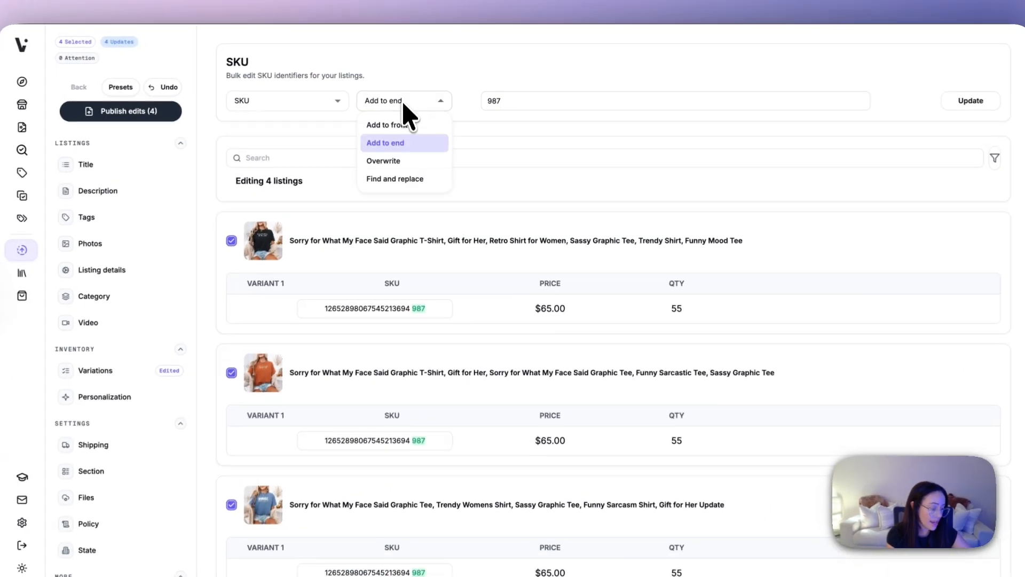
left_click(400, 125)
left_click(401, 107)
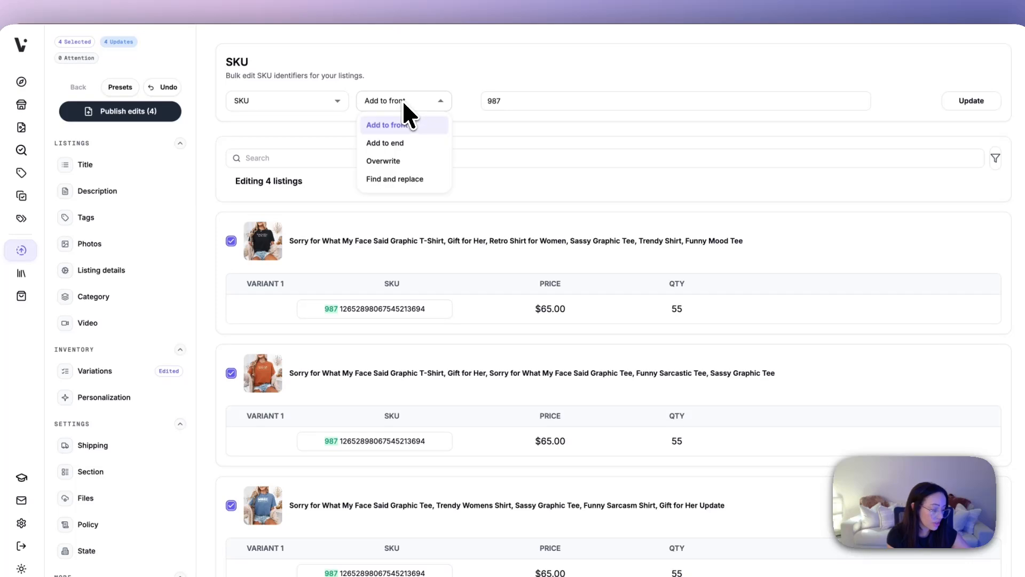
left_click(396, 161)
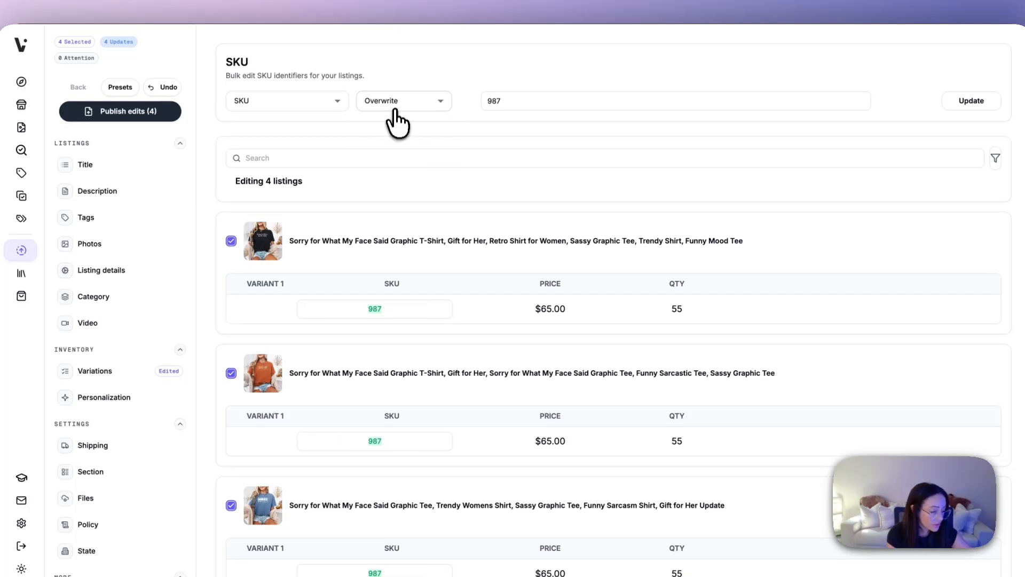
left_click(393, 107)
left_click(388, 180)
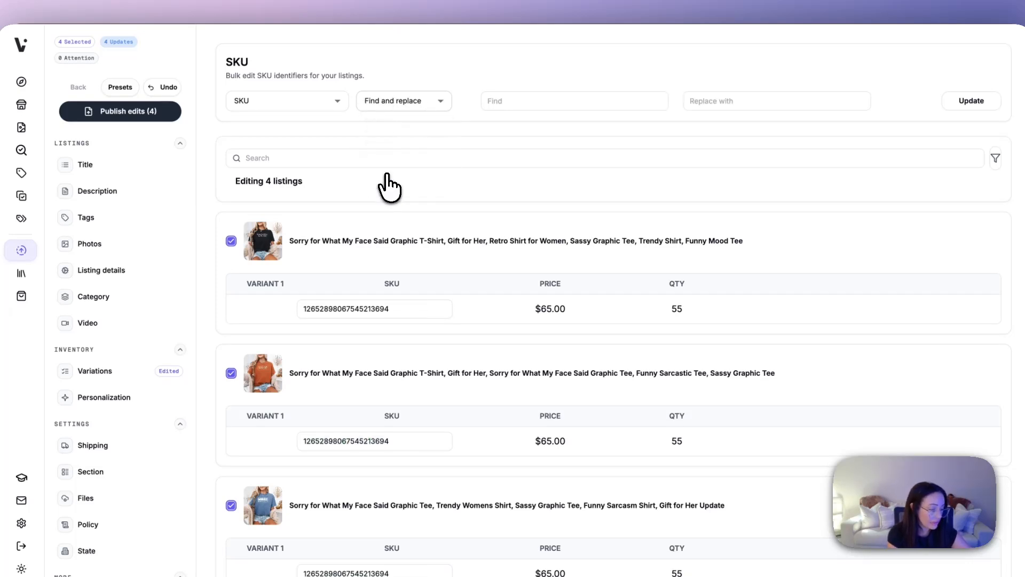
left_click(505, 101)
left_click_drag(391, 309, 276, 298)
key("ctrl+c")
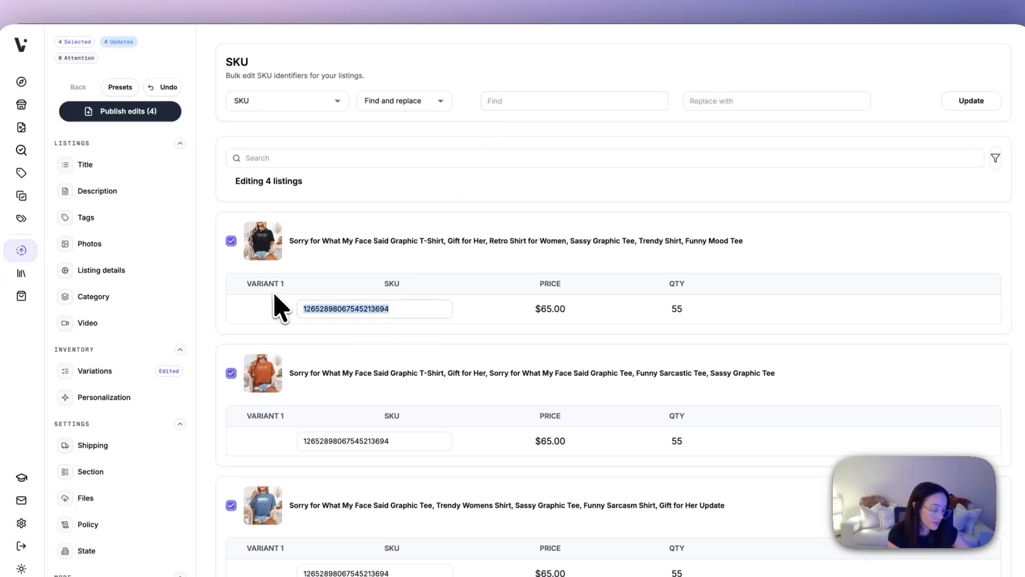
left_click(512, 100)
key("ctrl+v")
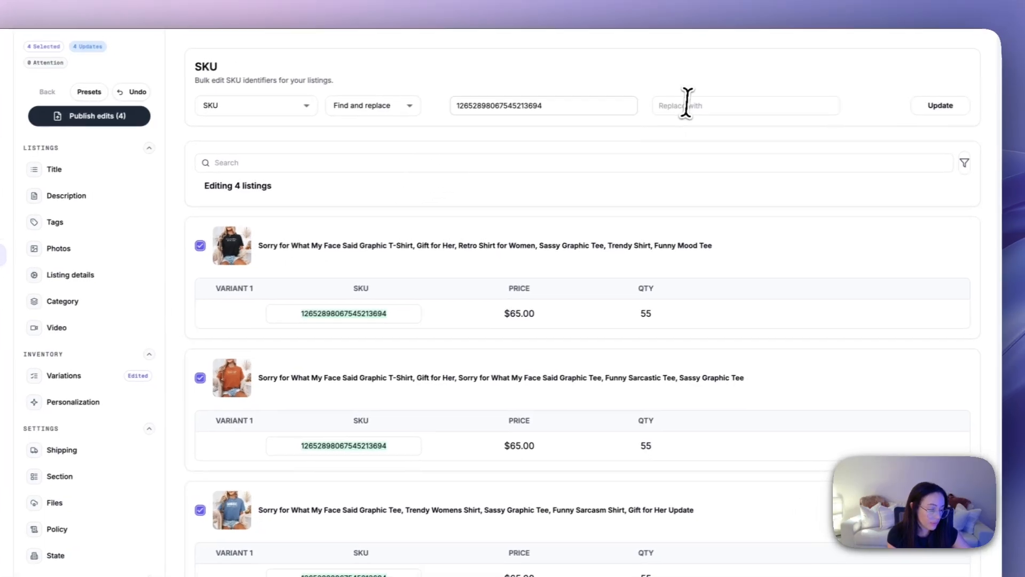
left_click(720, 101)
type("789")
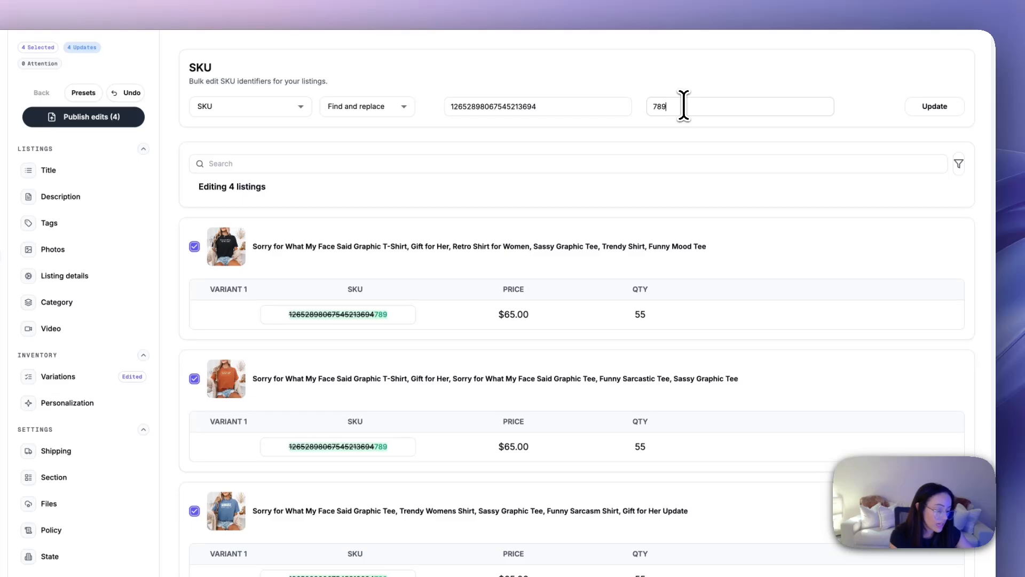